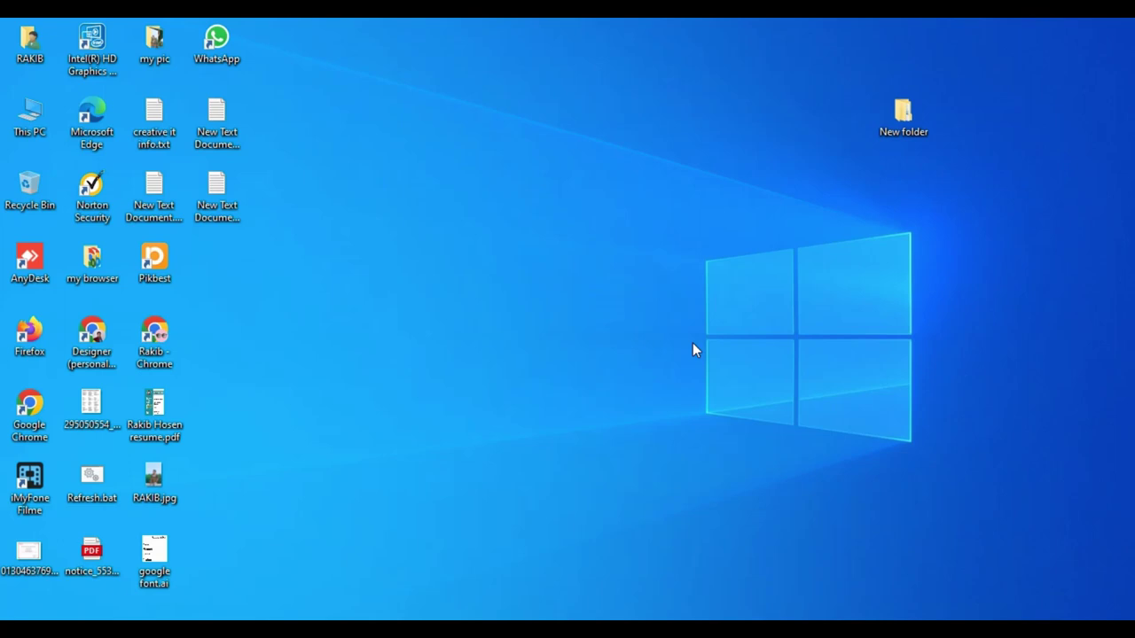
Open the desktop's New folder, then its PSD folder, to show the 18 PSD thumbnails.
double_click(898, 124)
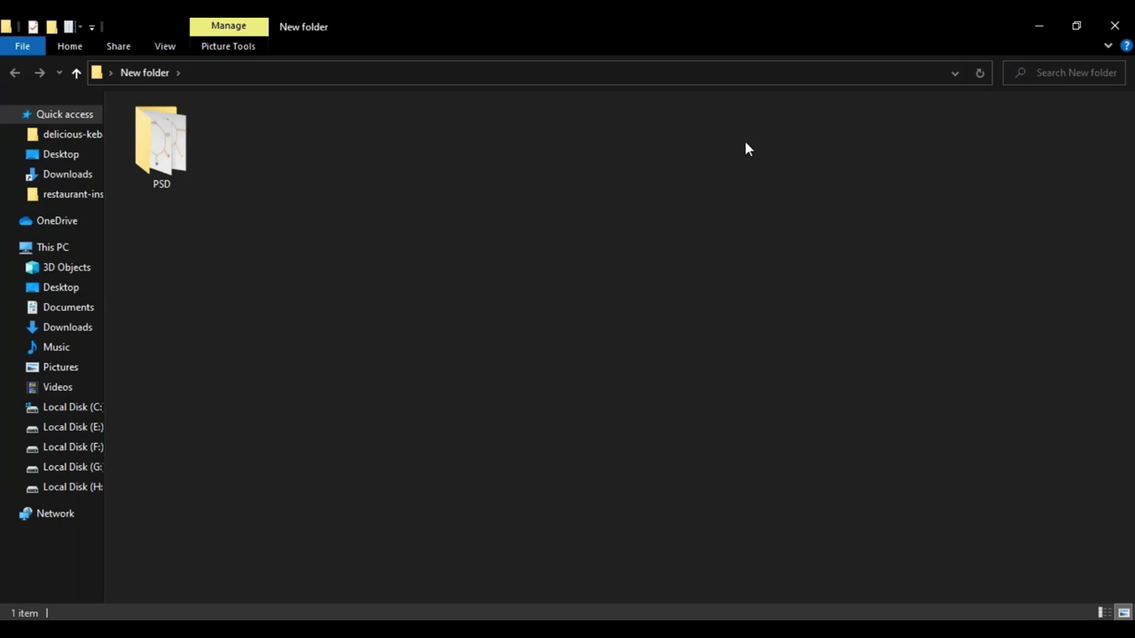
double_click(162, 142)
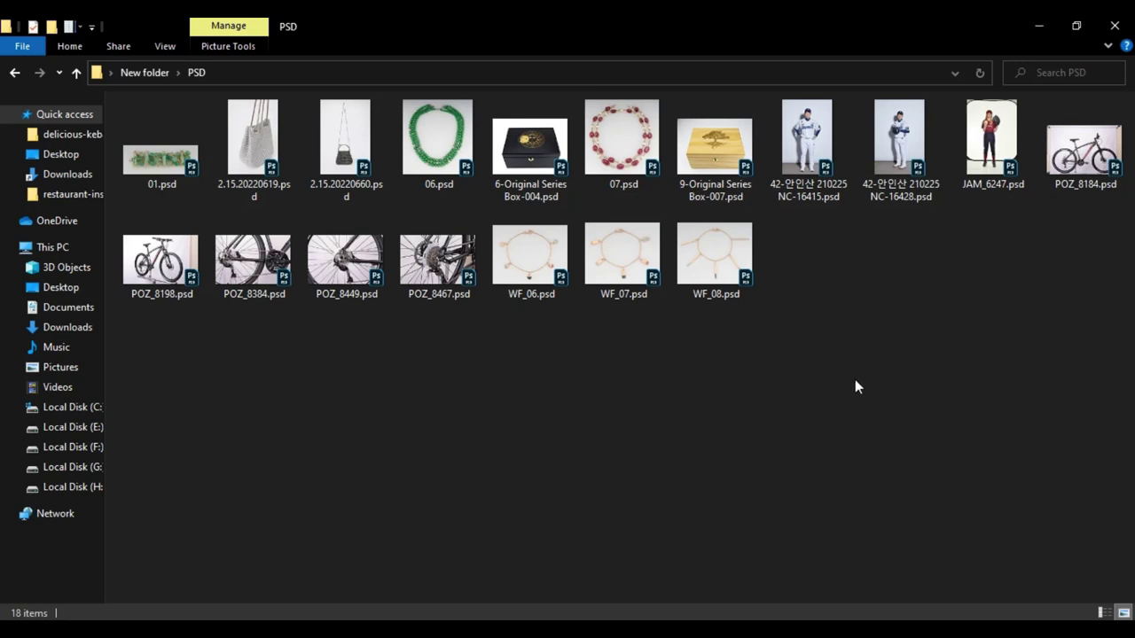
drag(855, 381, 542, 390)
Drag POZ_8449.psd from Explorer into Photoshop to open the bicycle wheel image.
drag(346, 259, 482, 599)
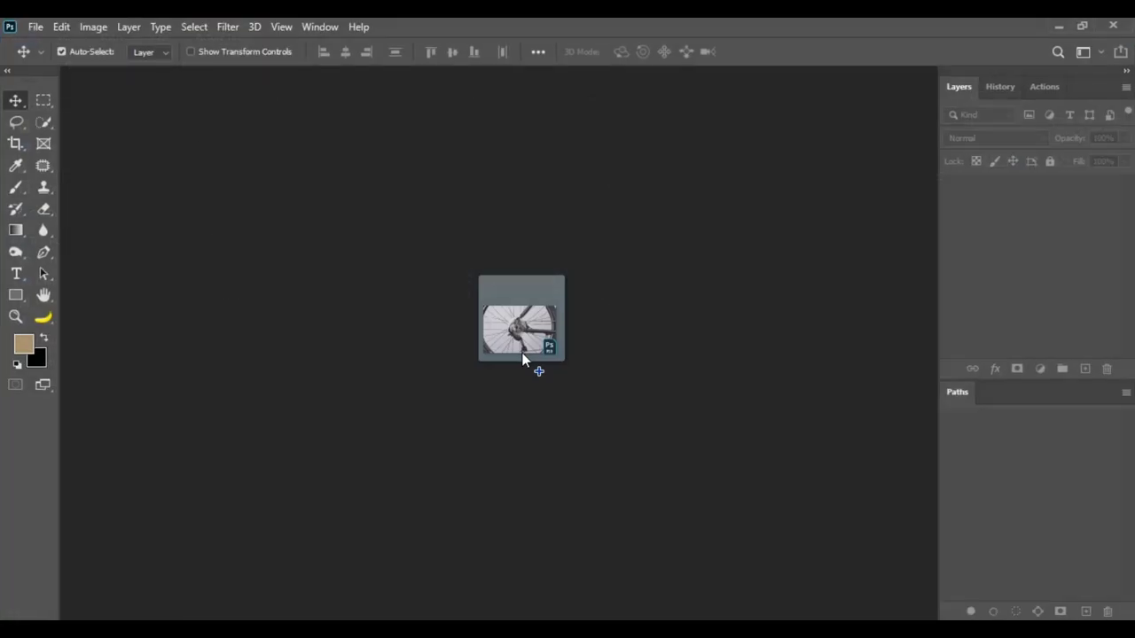
drag(481, 599, 511, 321)
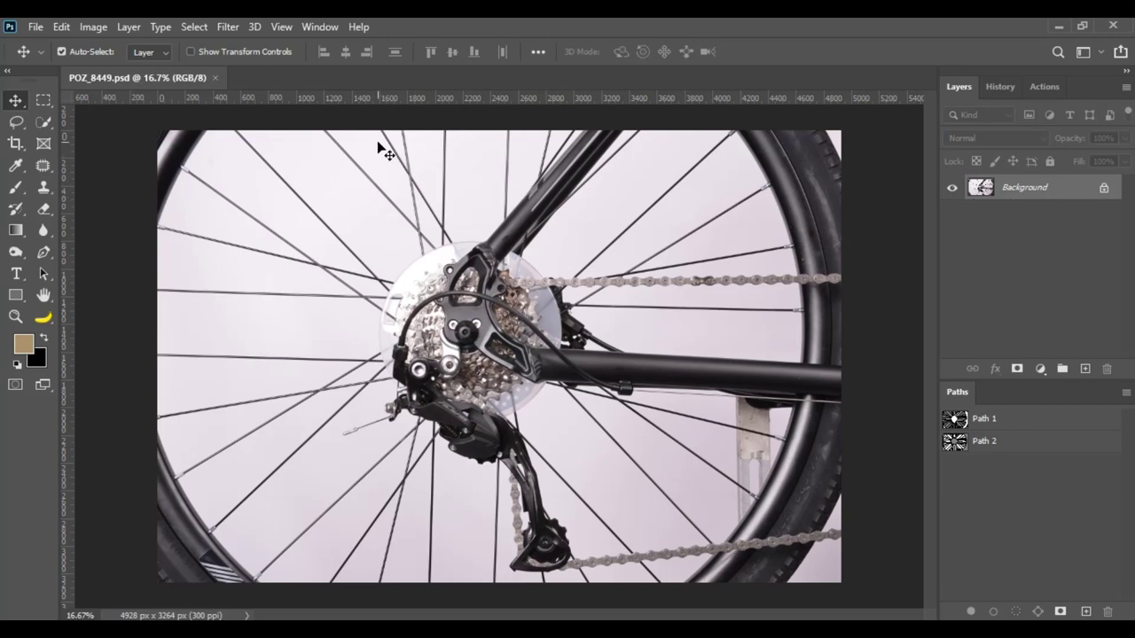
click(36, 27)
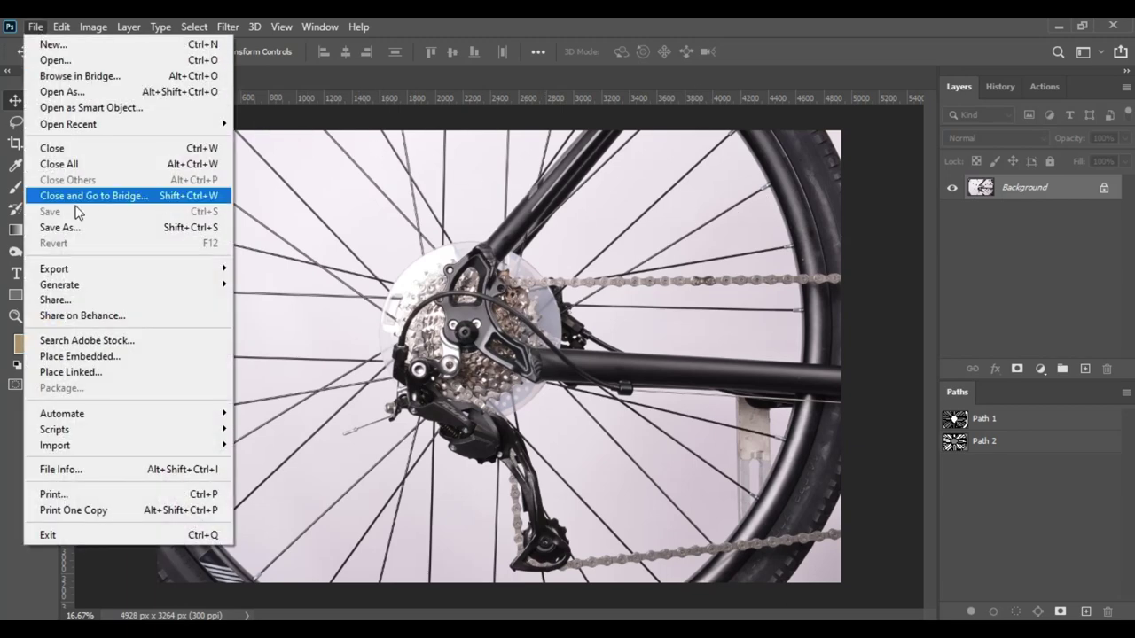
mouse_move(124, 269)
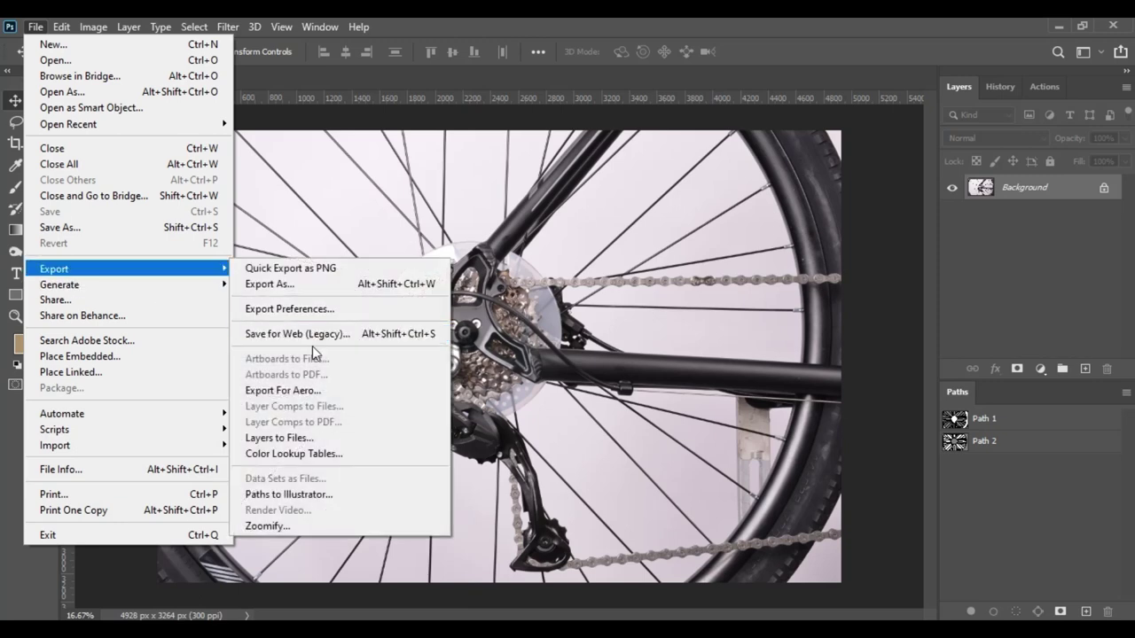
click(317, 344)
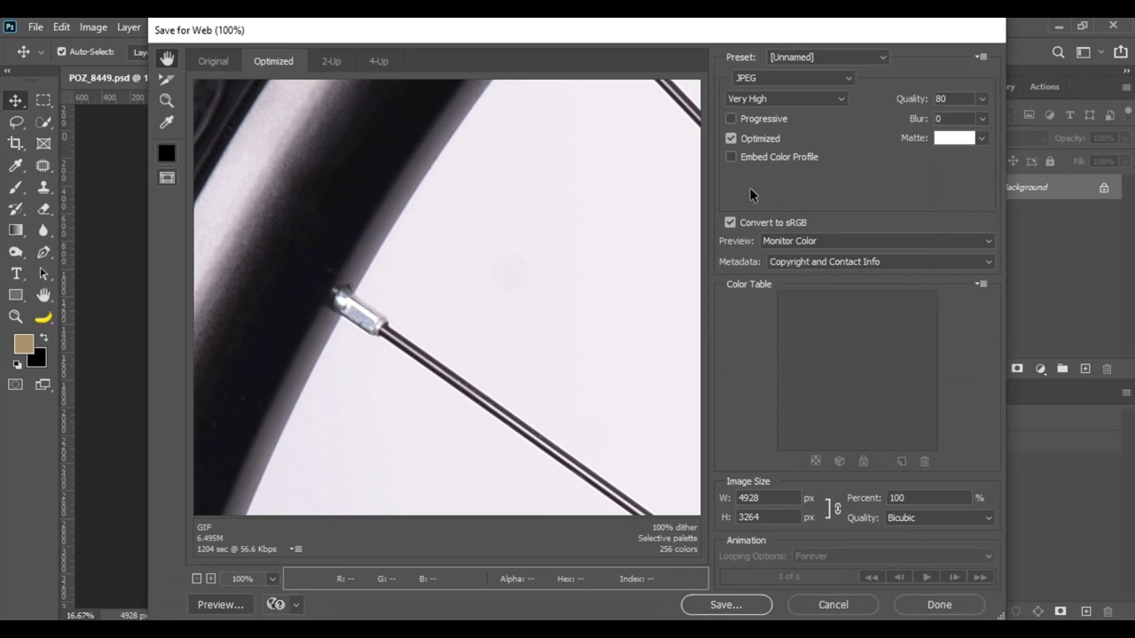
click(724, 605)
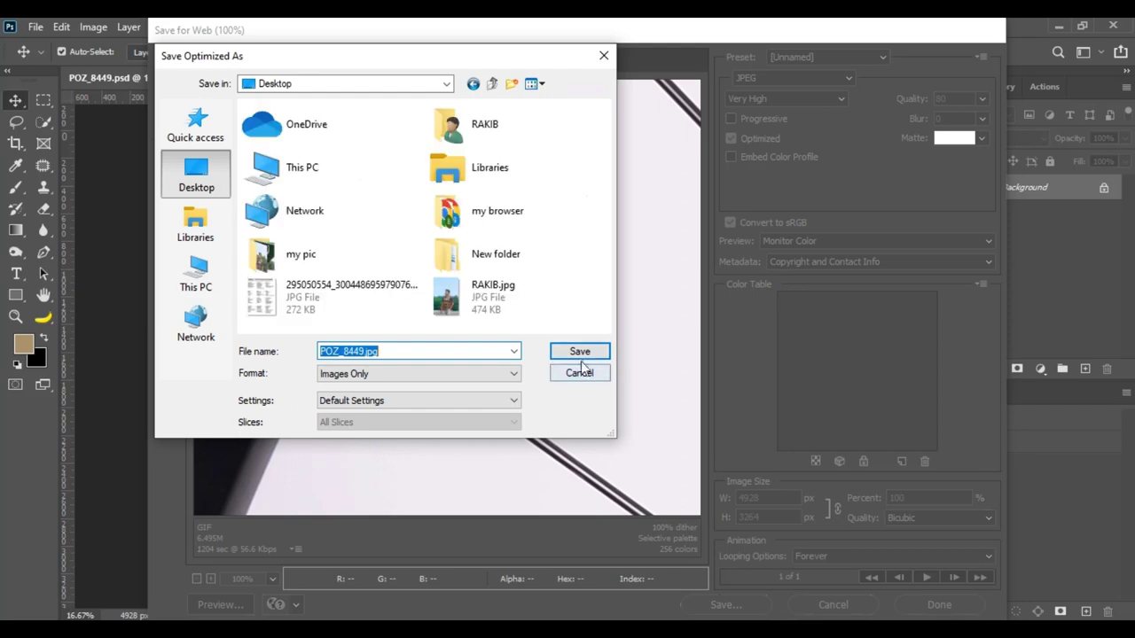
click(579, 373)
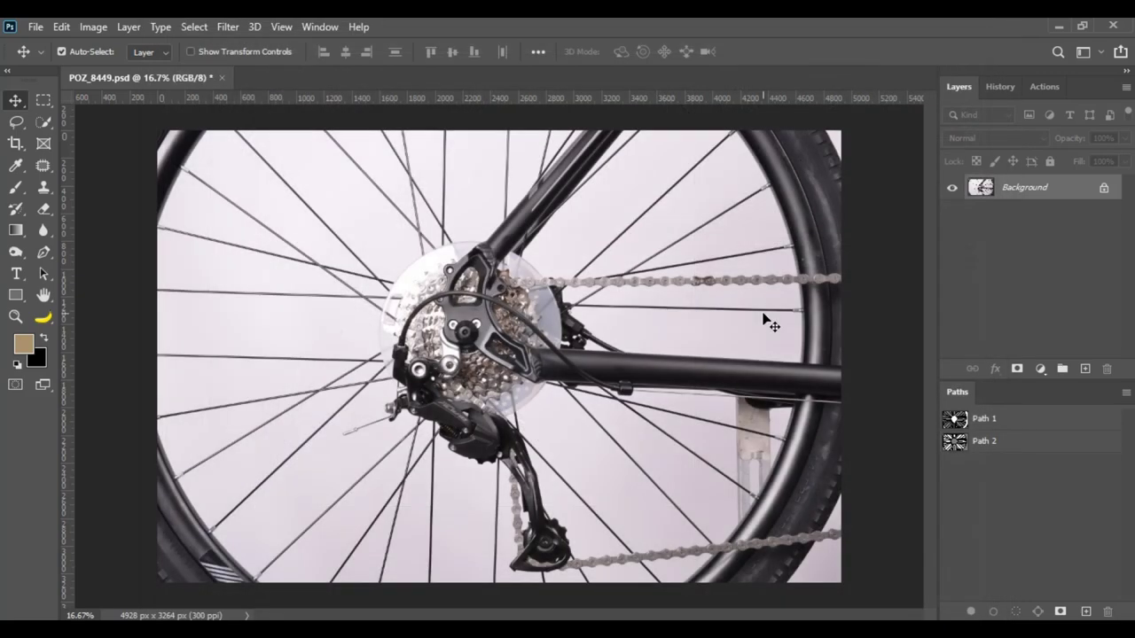
Close POZ_8449.psd without saving, minimize Photoshop and Explorer, then restore Photoshop.
click(222, 79)
click(561, 258)
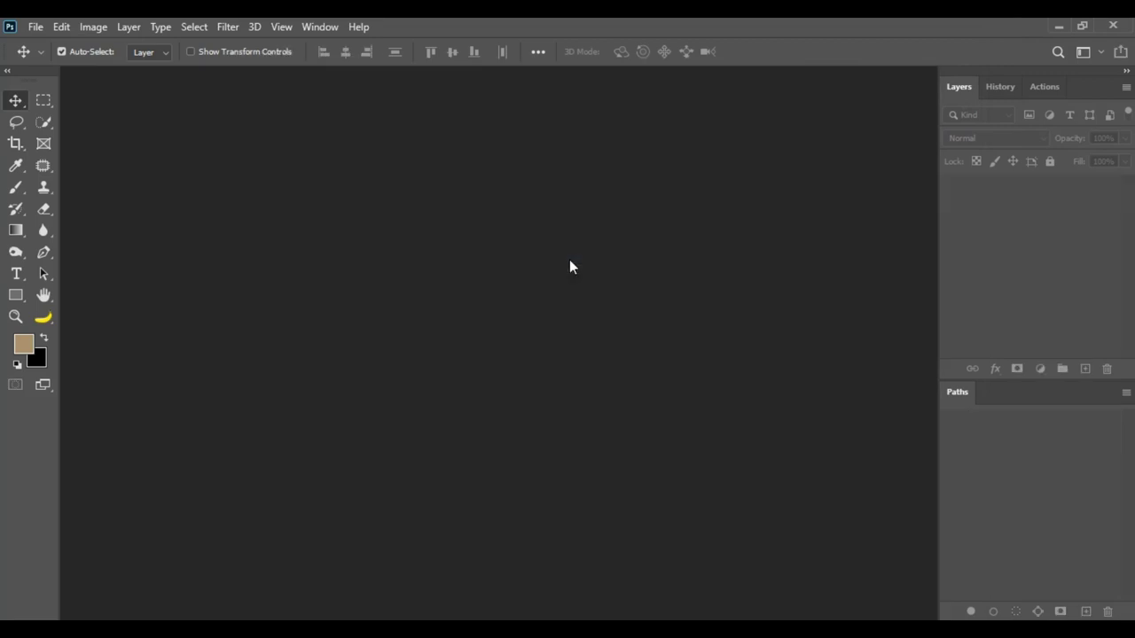
click(1054, 30)
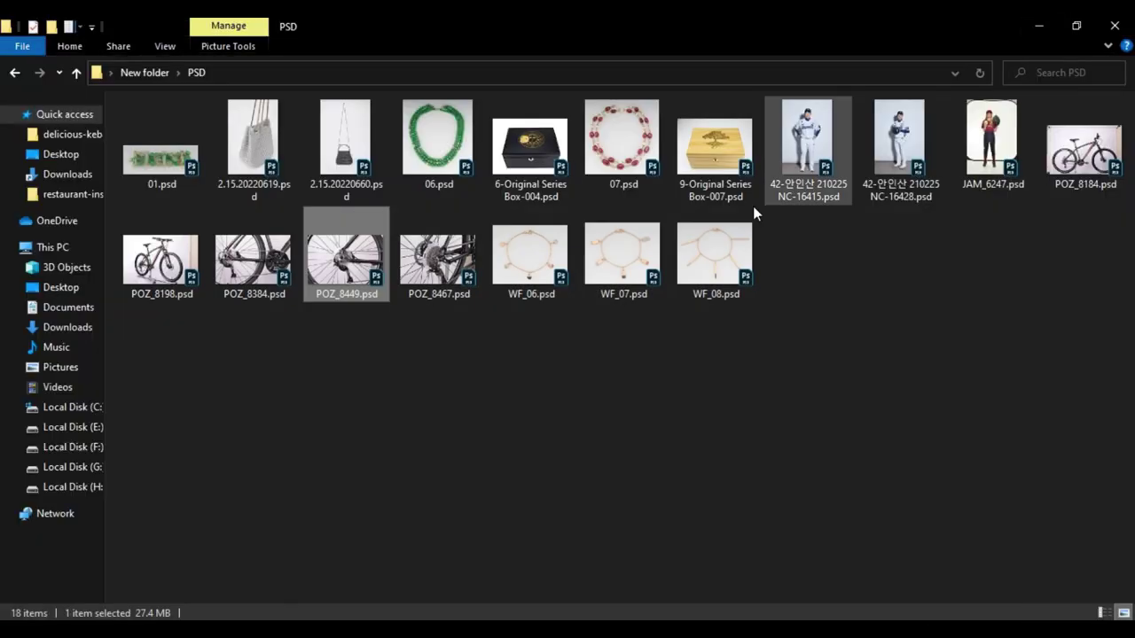
click(1038, 28)
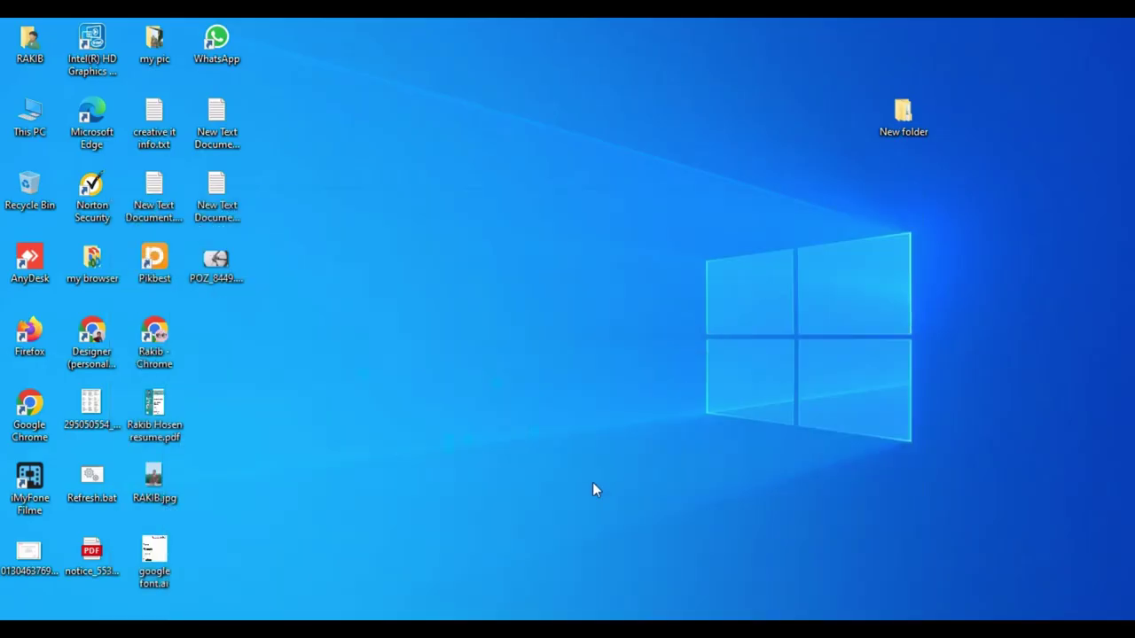
click(536, 600)
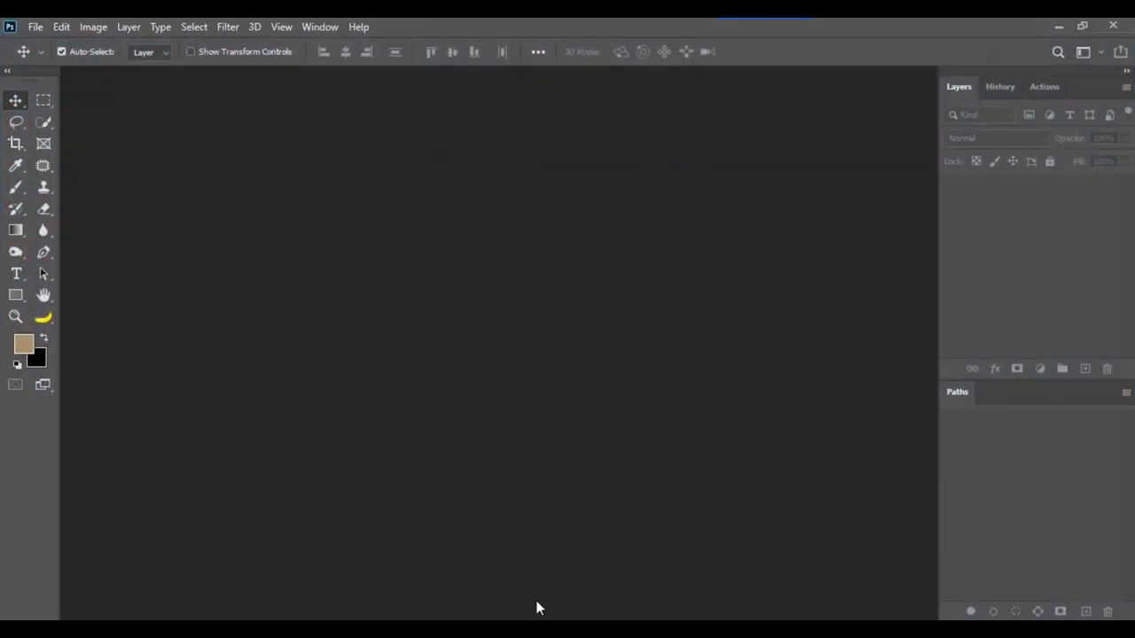
Launch File > Scripts > Image Processor.
click(37, 28)
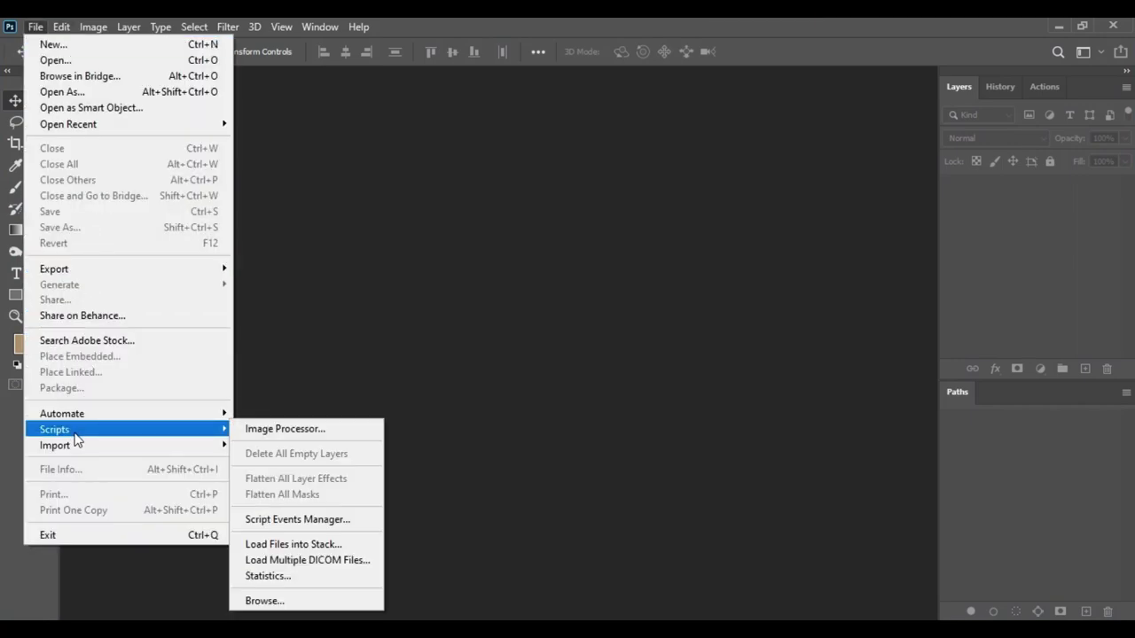
mouse_move(124, 429)
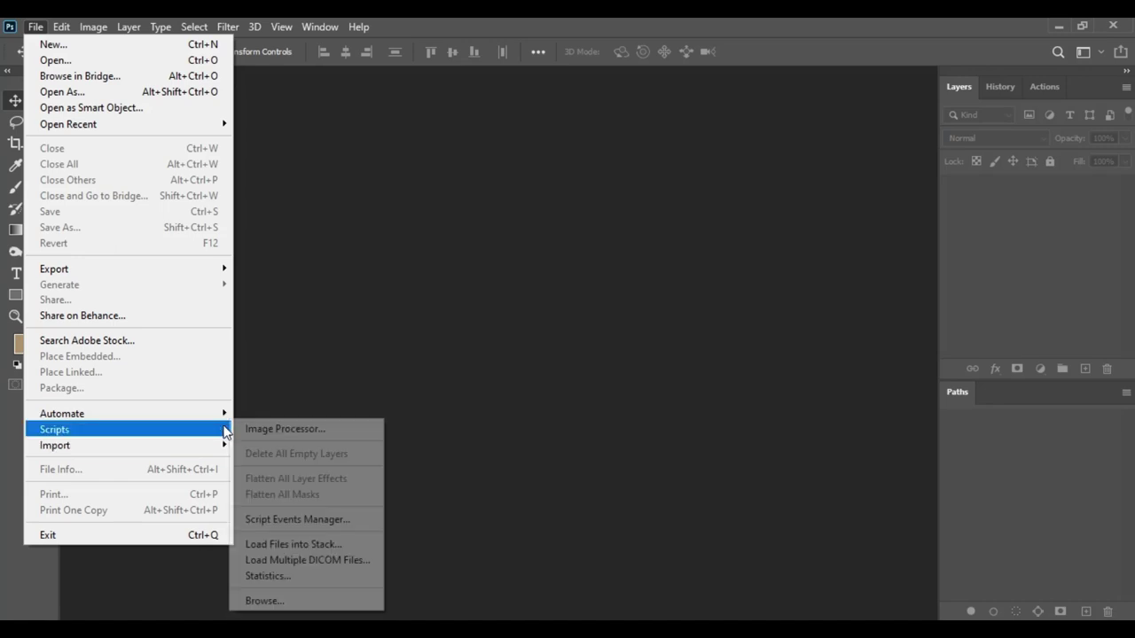
click(291, 430)
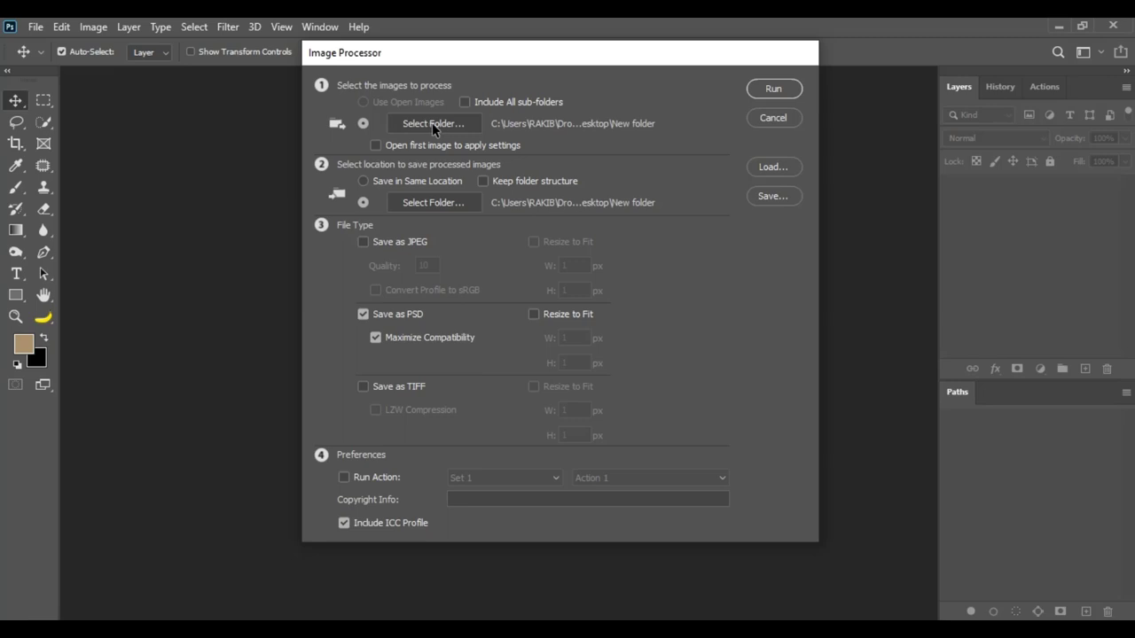
Set the Image Processor source folder to Desktop > New folder > PSD.
click(428, 124)
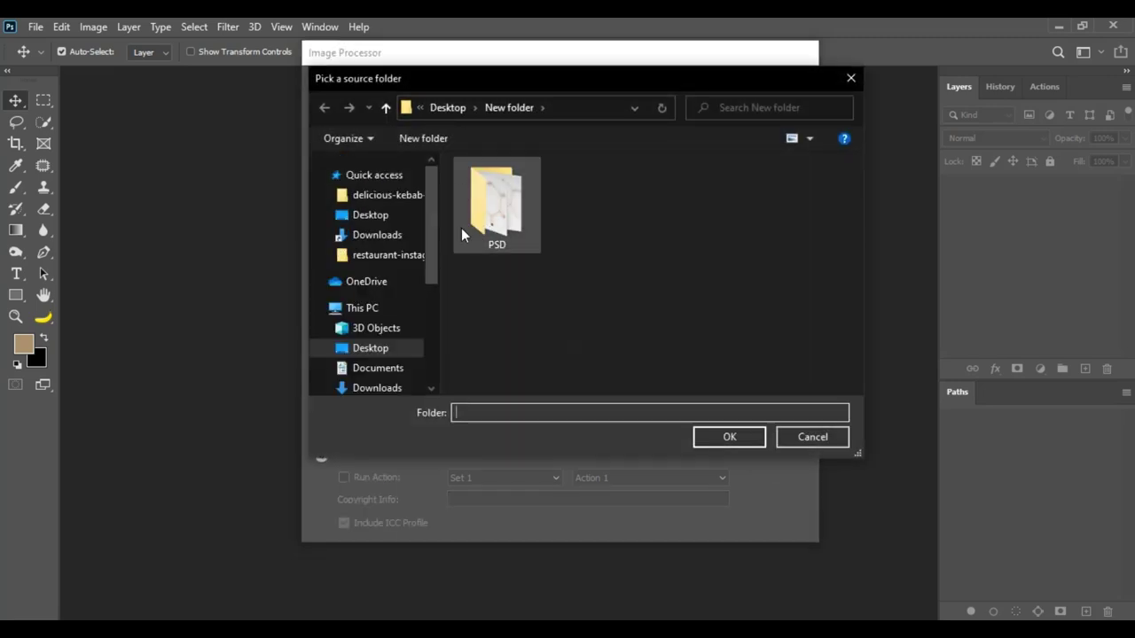
click(377, 350)
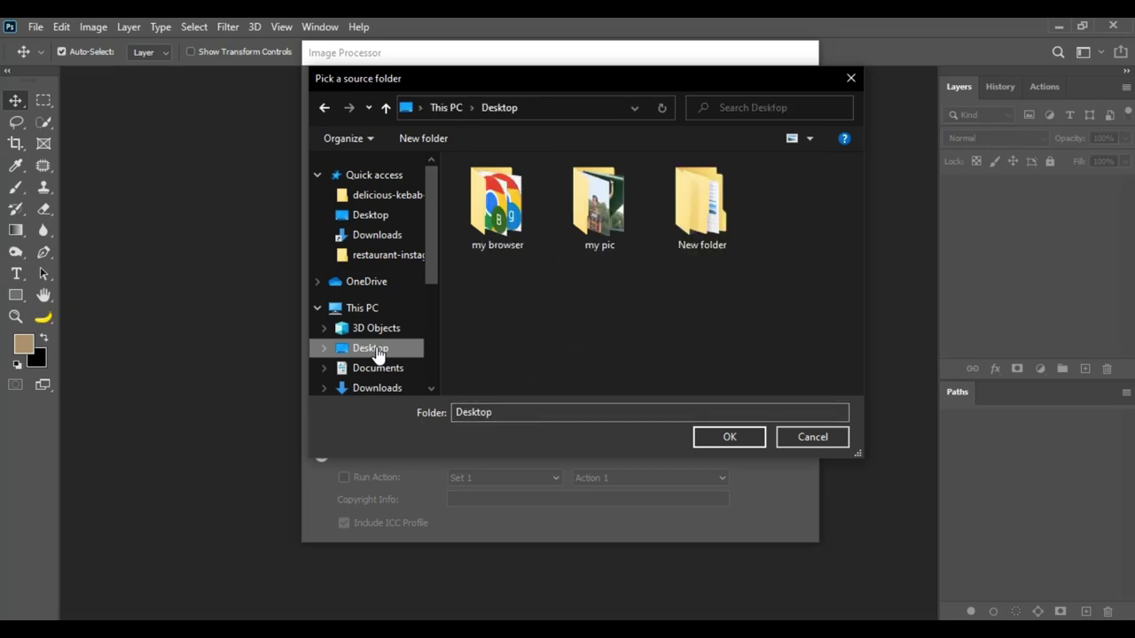
double_click(709, 240)
click(512, 218)
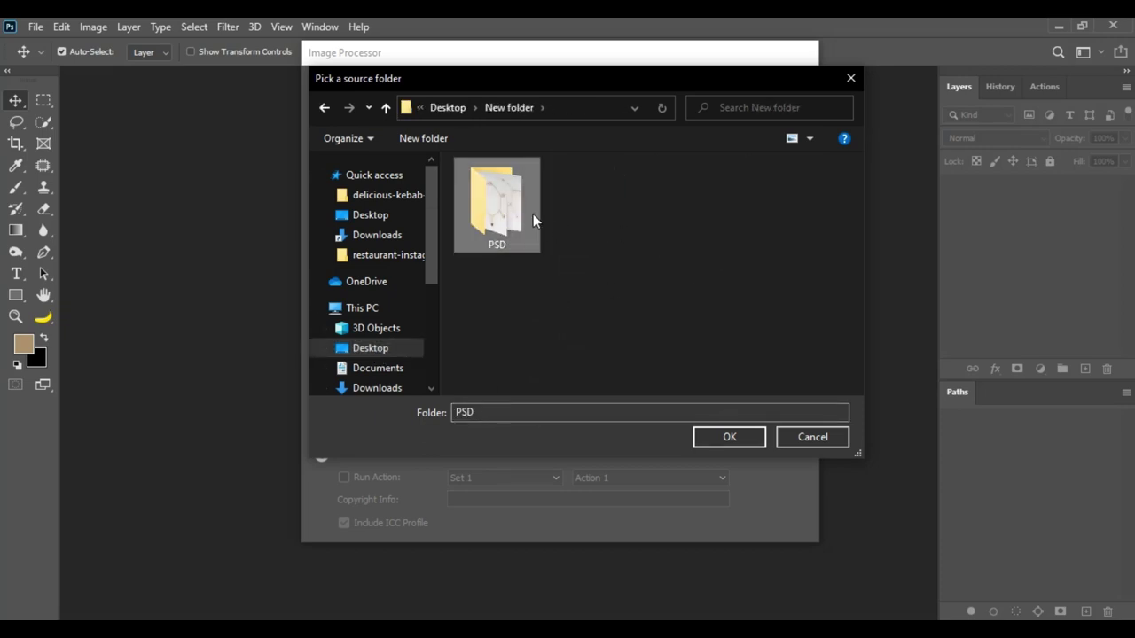
click(720, 438)
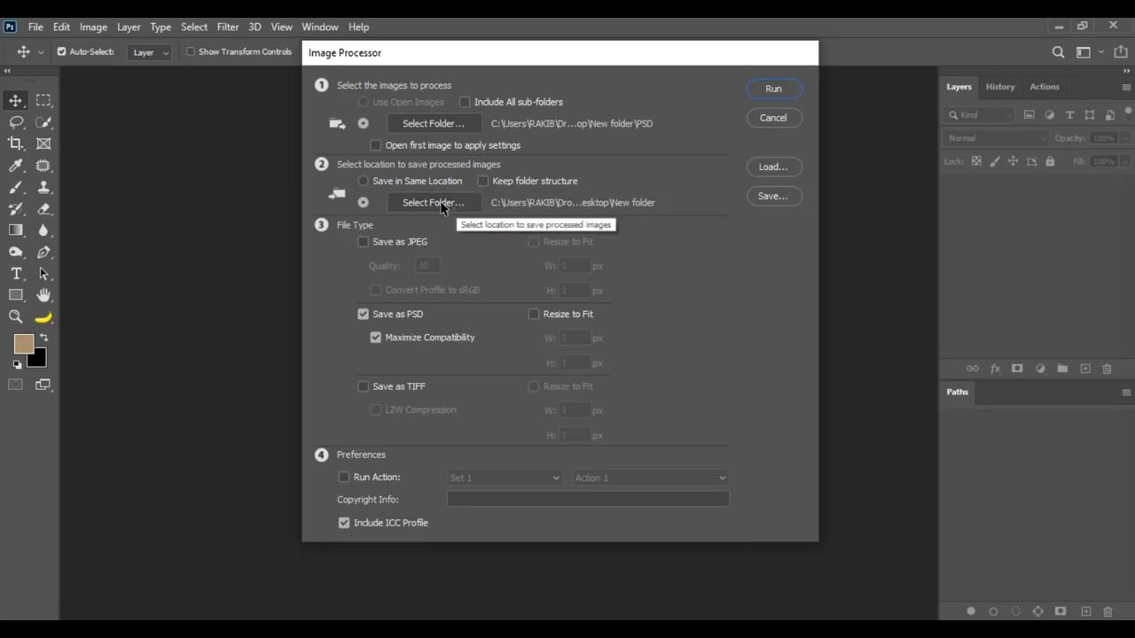
Set the Image Processor destination folder to the Desktop's New folder.
click(432, 203)
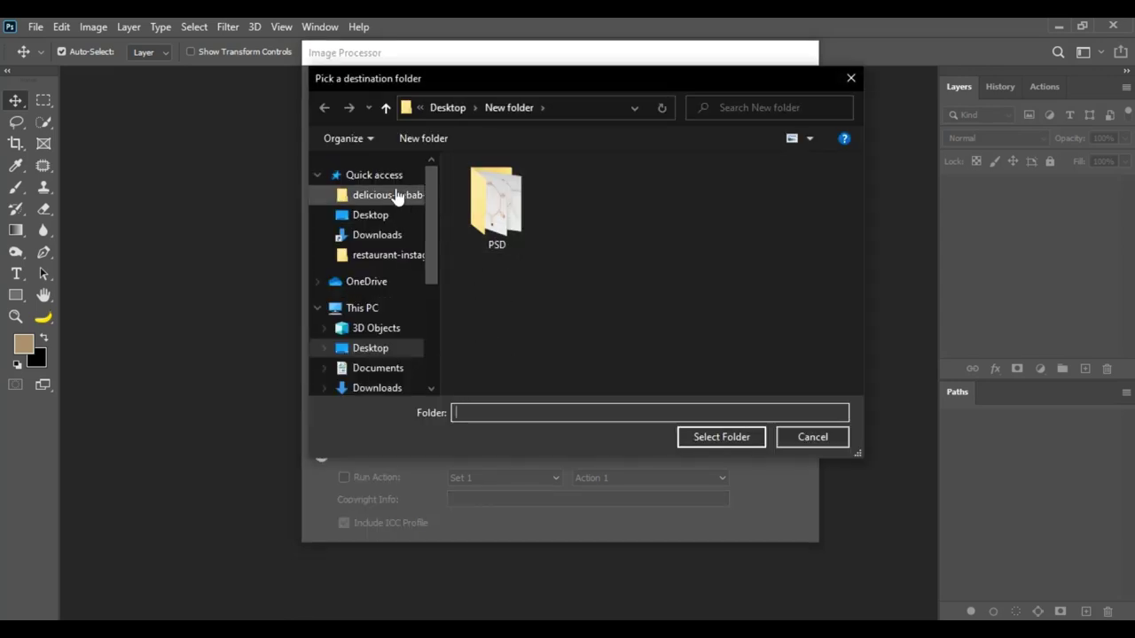
click(346, 348)
click(687, 241)
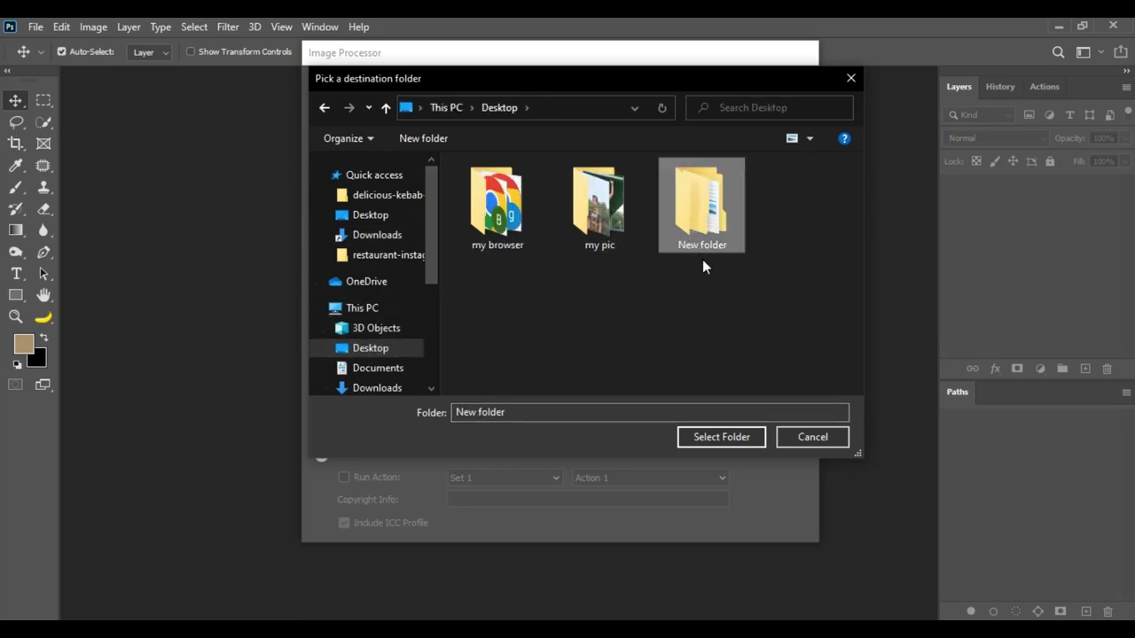
click(714, 439)
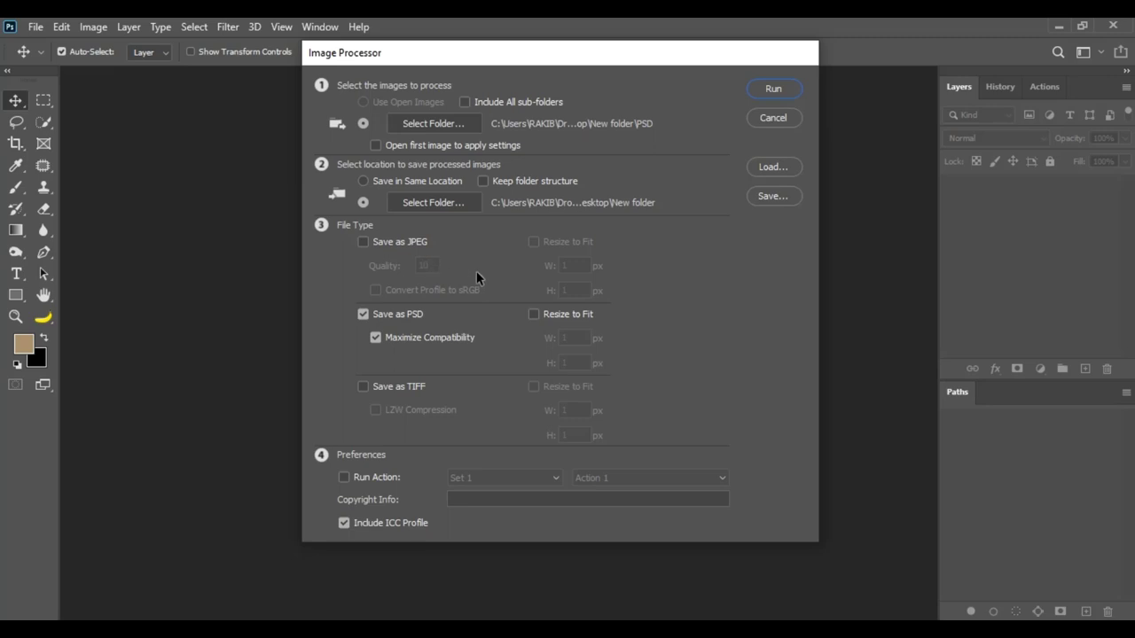
Switch output from PSD to JPEG only, leaving TIFF off, and run the batch conversion.
click(365, 315)
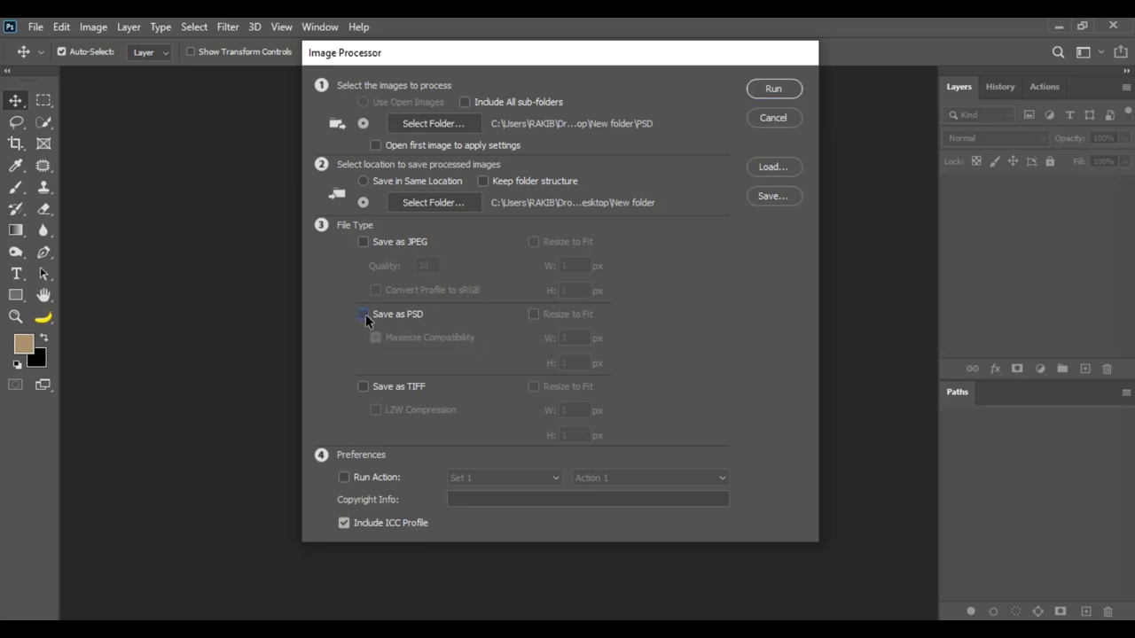
click(362, 387)
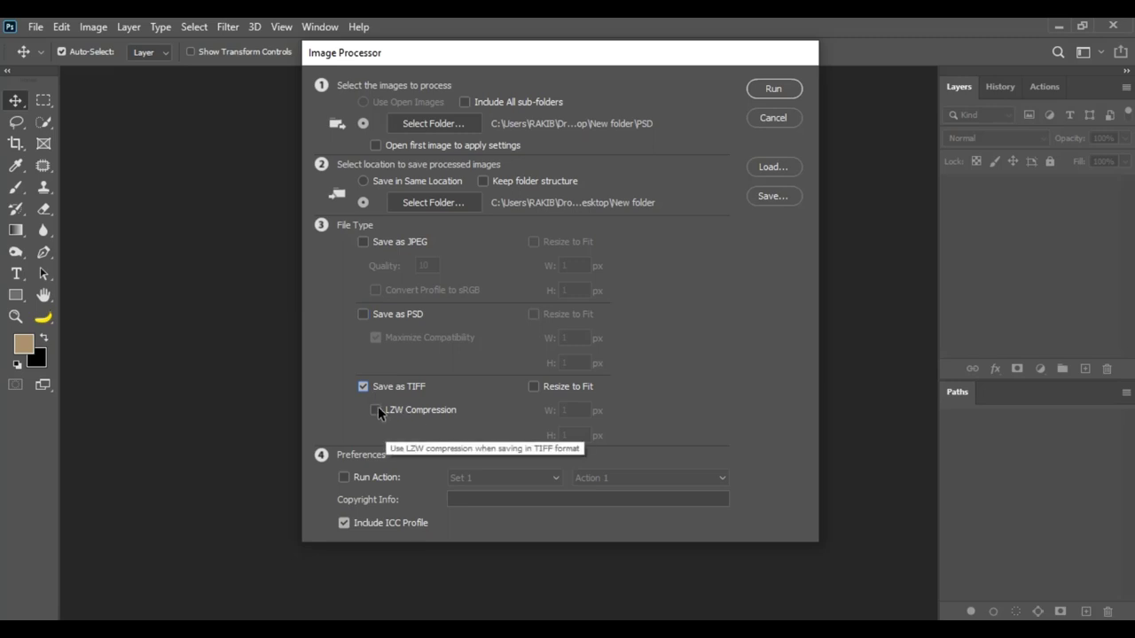
click(363, 386)
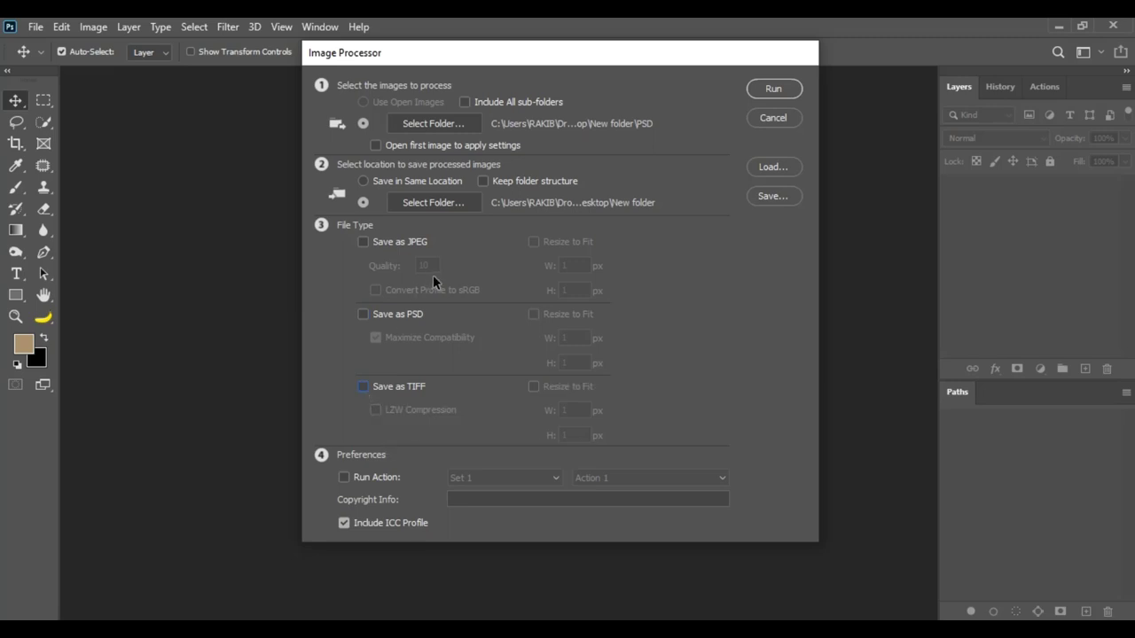
click(362, 241)
click(775, 94)
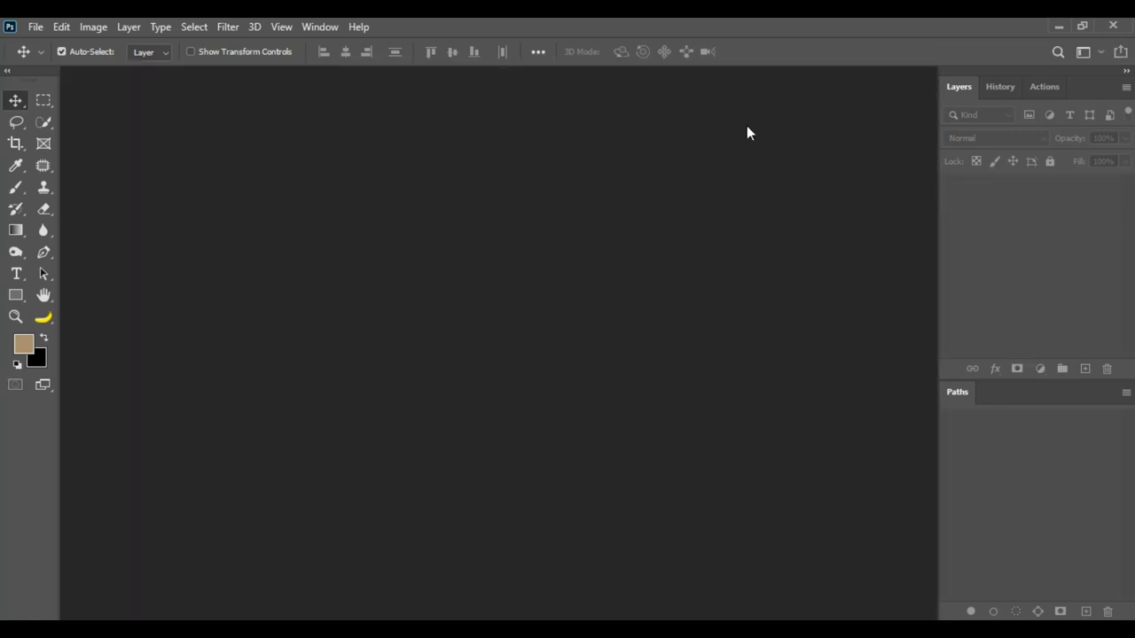
Refresh the desktop, then open New folder's new JPEG subfolder to view the converted JPGs.
click(1058, 25)
right_click(602, 203)
click(656, 256)
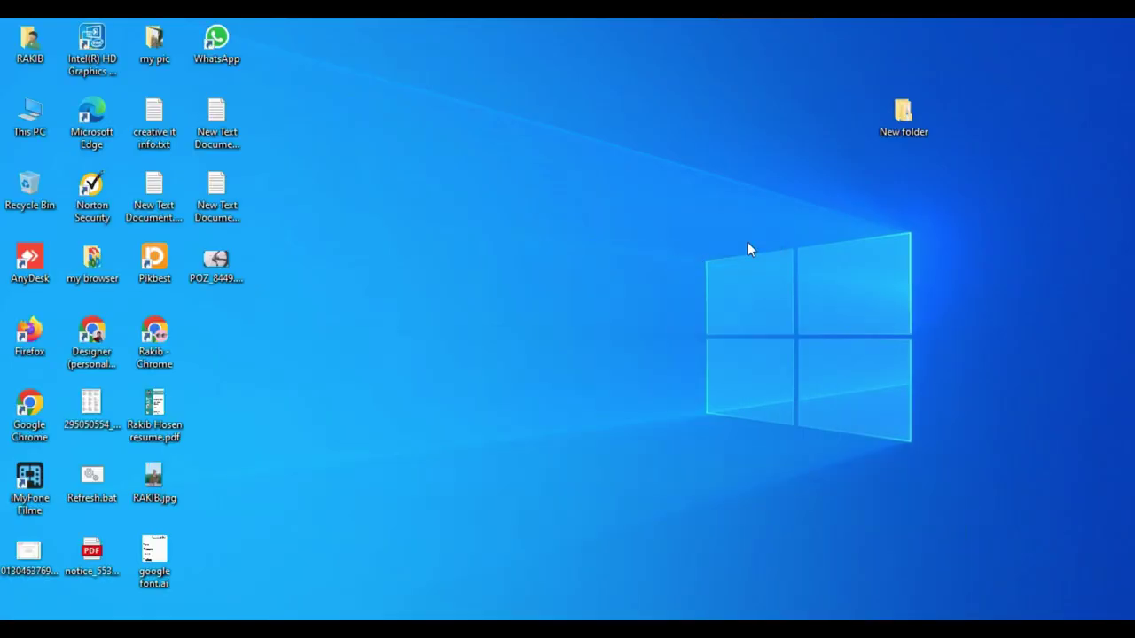
double_click(903, 115)
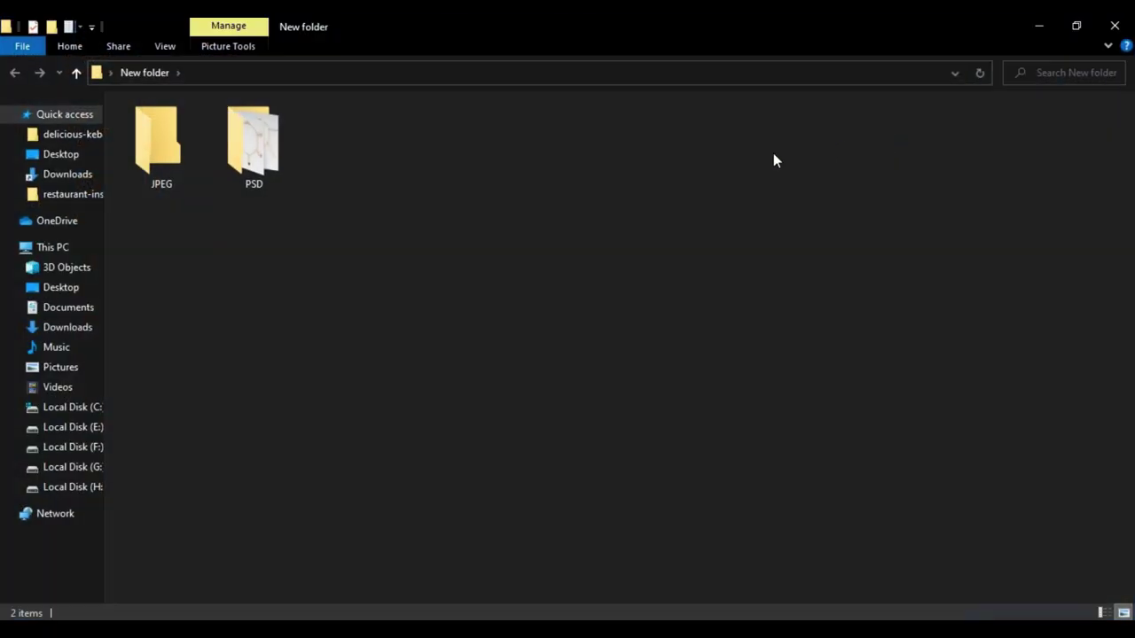
double_click(267, 169)
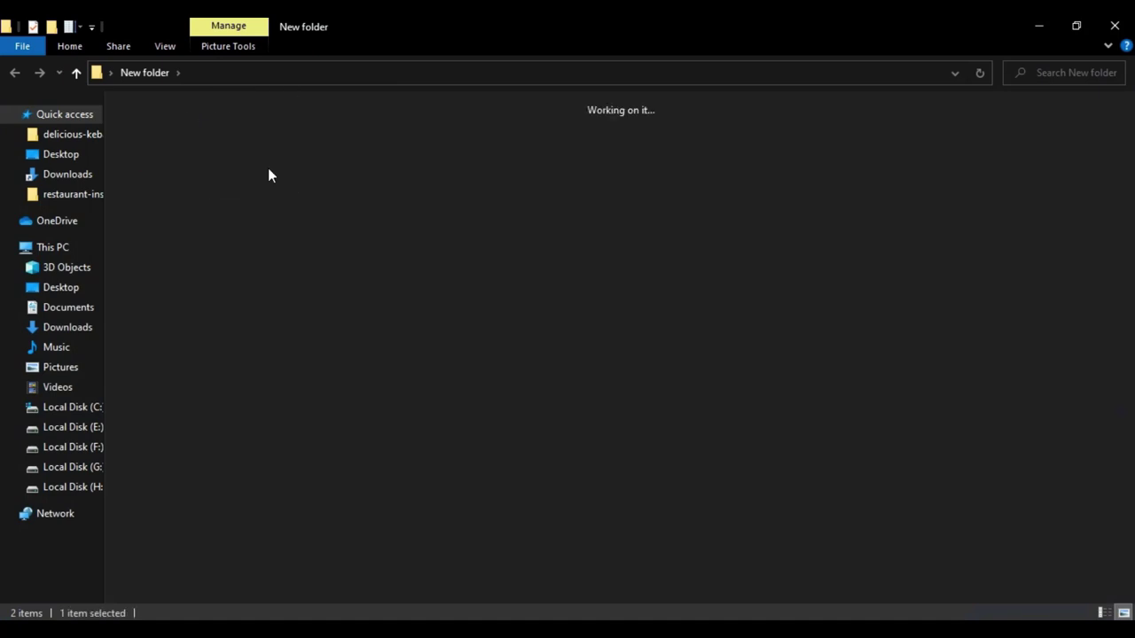
click(75, 73)
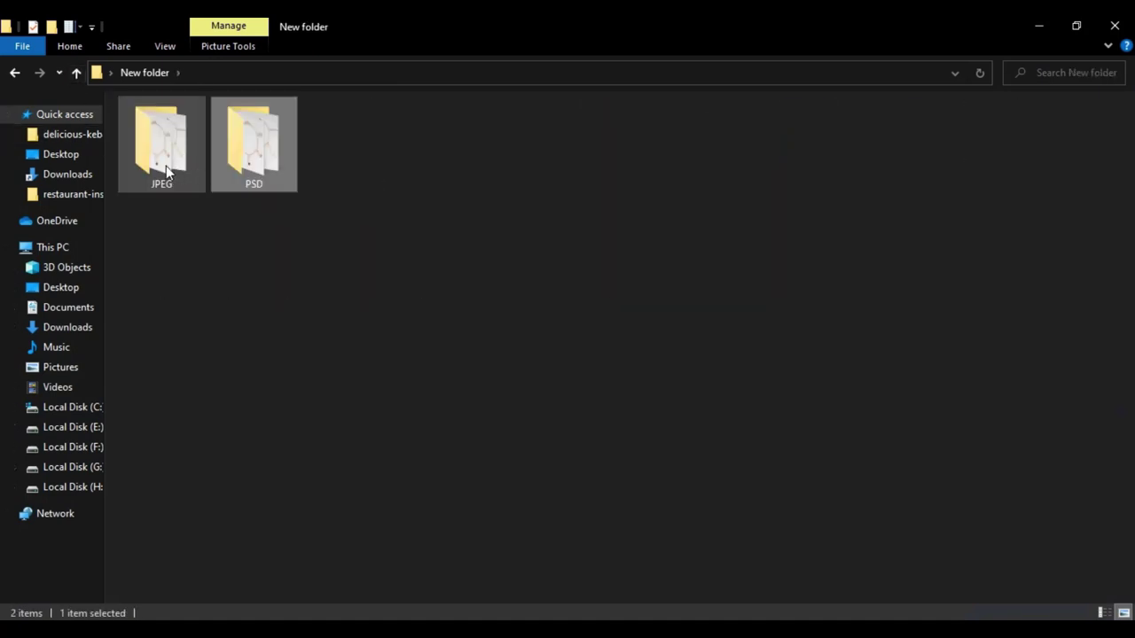
mouse_move(161, 142)
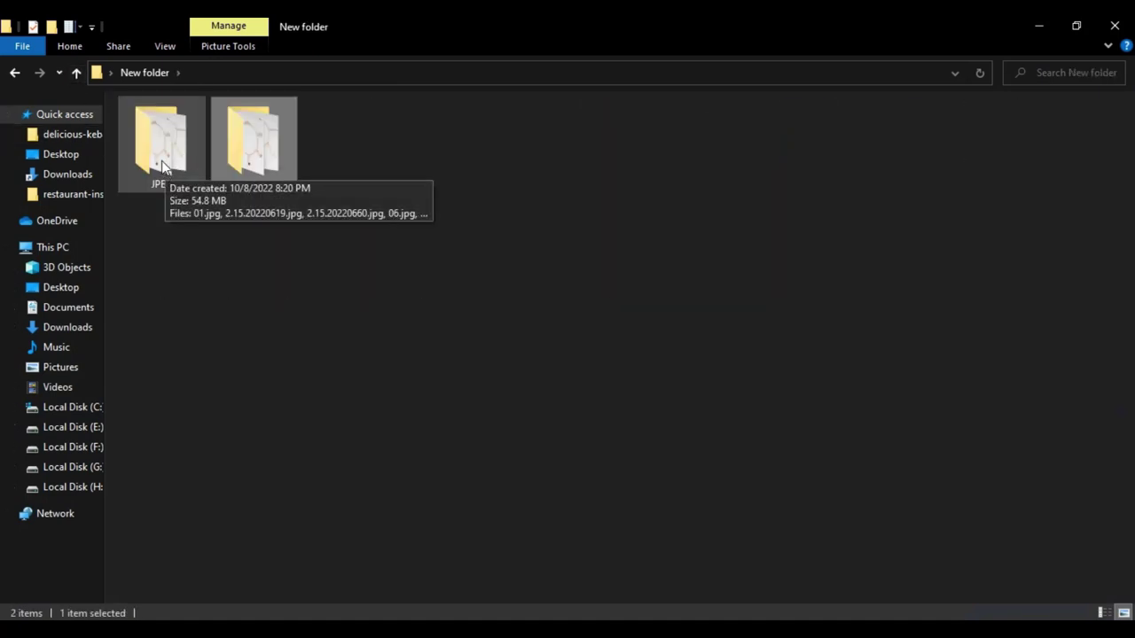
double_click(171, 171)
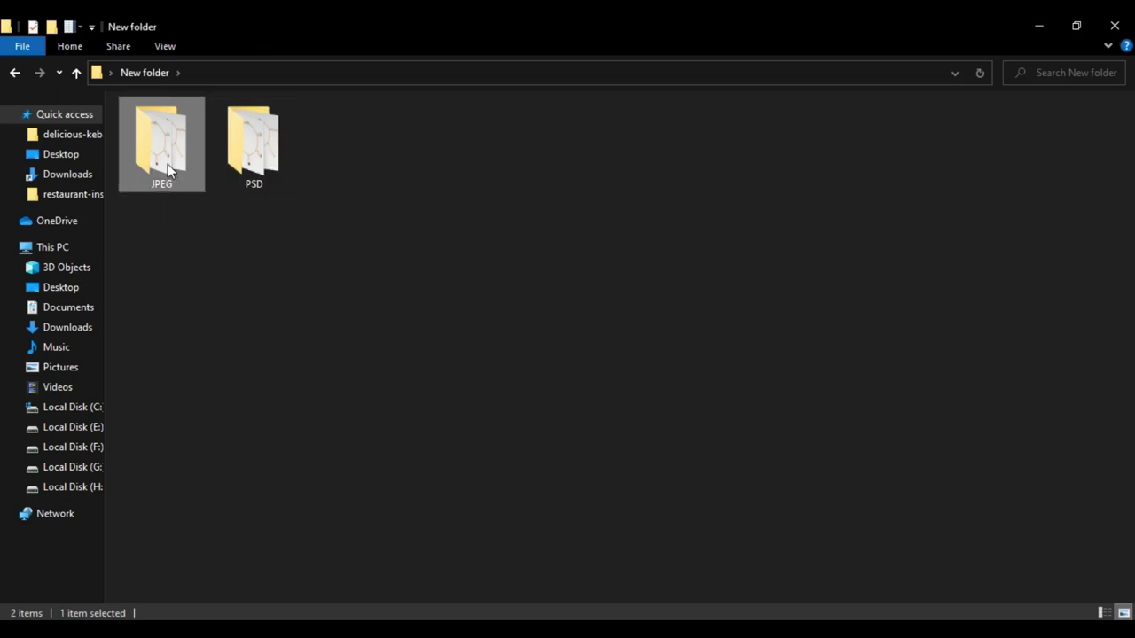